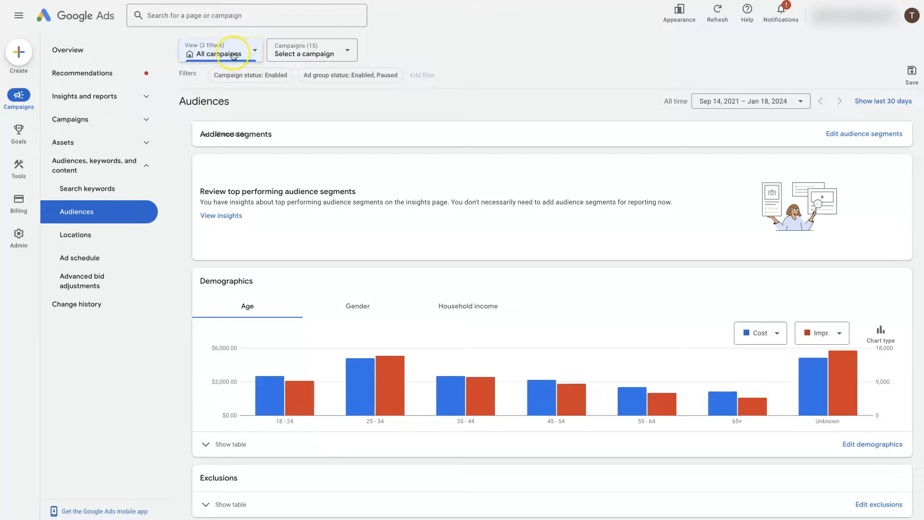
{"action": "left_click", "coordinate": [146, 169]}
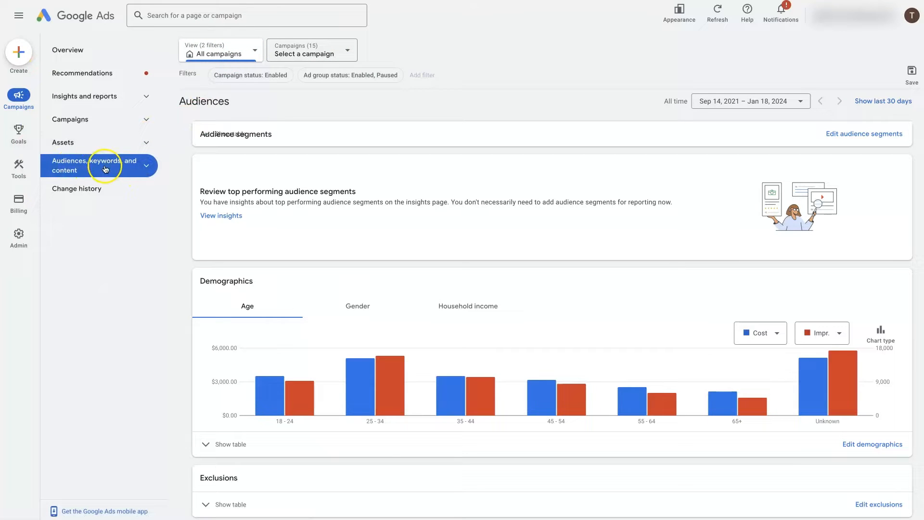
{"action": "left_click", "coordinate": [146, 167]}
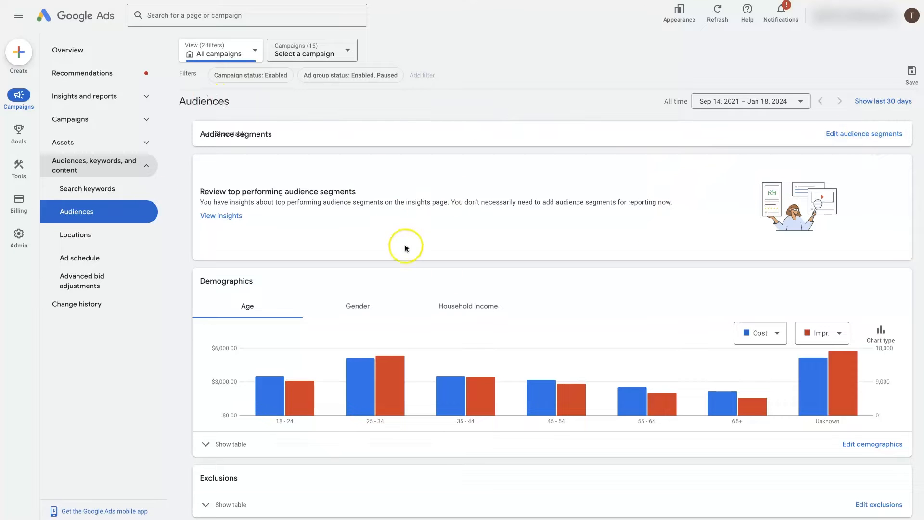
Set the first metric of the Demographics age chart to Clicks and examine the bars of the age groups
{"action": "scroll", "coordinate": [390, 253], "scroll_direction": "down", "scroll_amount": 1}
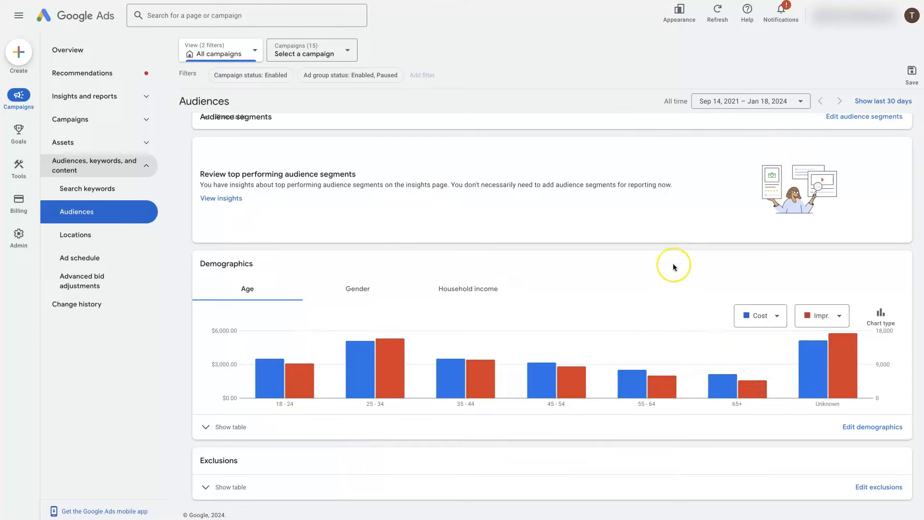
{"action": "mouse_move", "coordinate": [366, 367]}
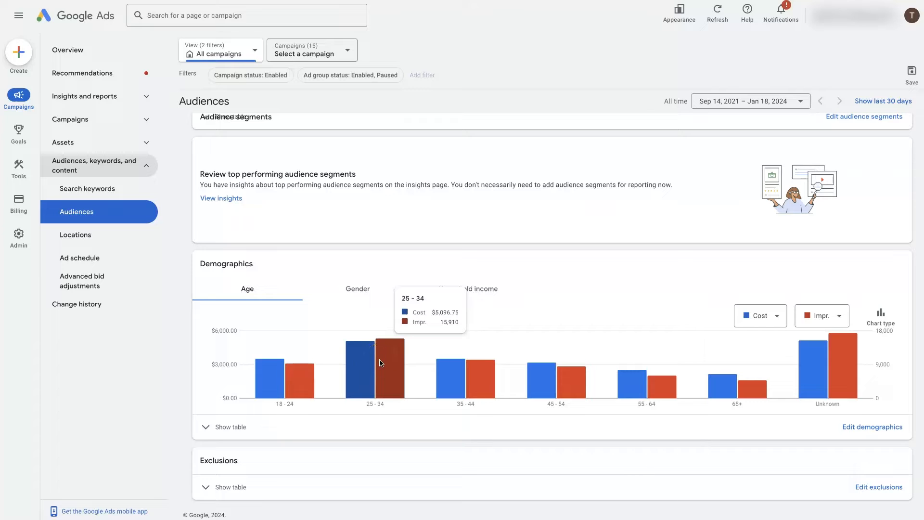
{"action": "left_click", "coordinate": [766, 315]}
{"action": "mouse_move", "coordinate": [780, 362]}
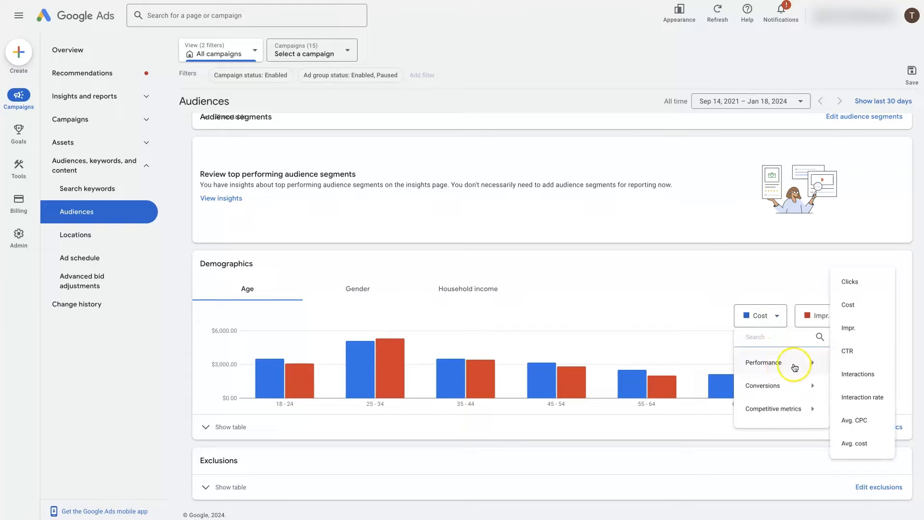
{"action": "left_click", "coordinate": [854, 280]}
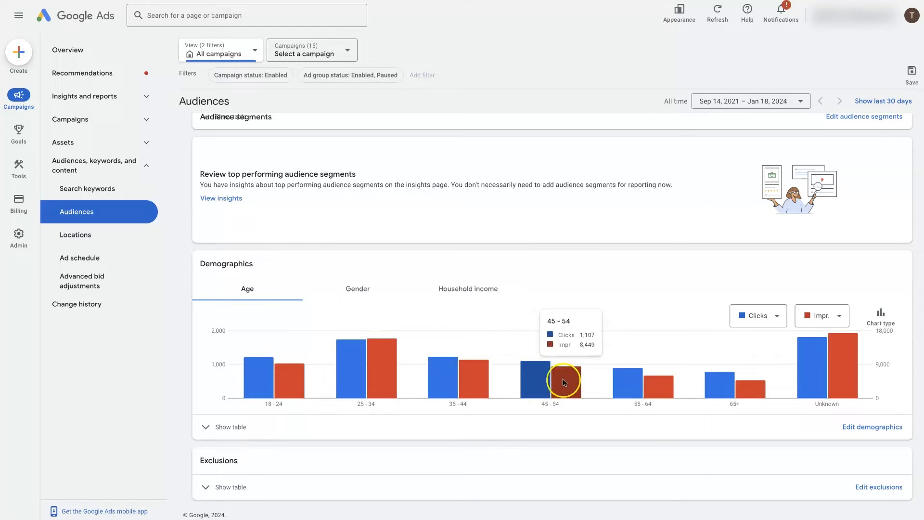
{"action": "mouse_move", "coordinate": [645, 386]}
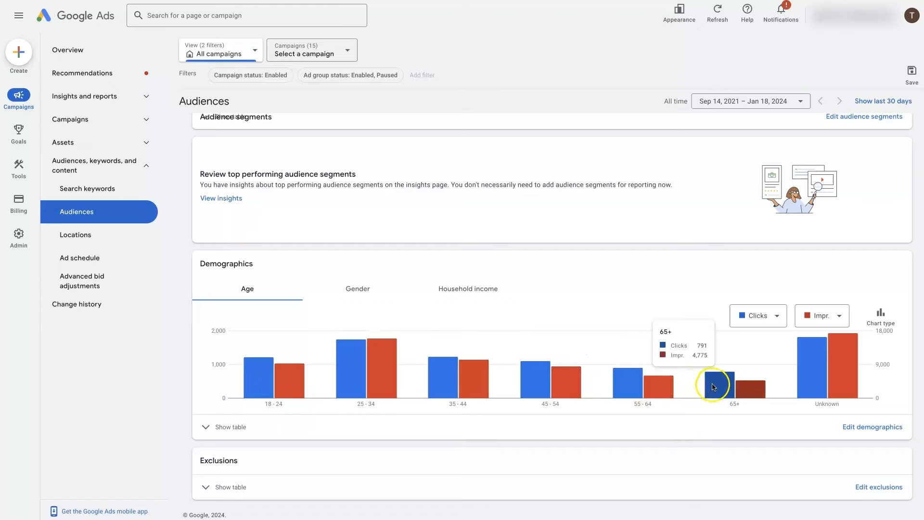
{"action": "mouse_move", "coordinate": [796, 377]}
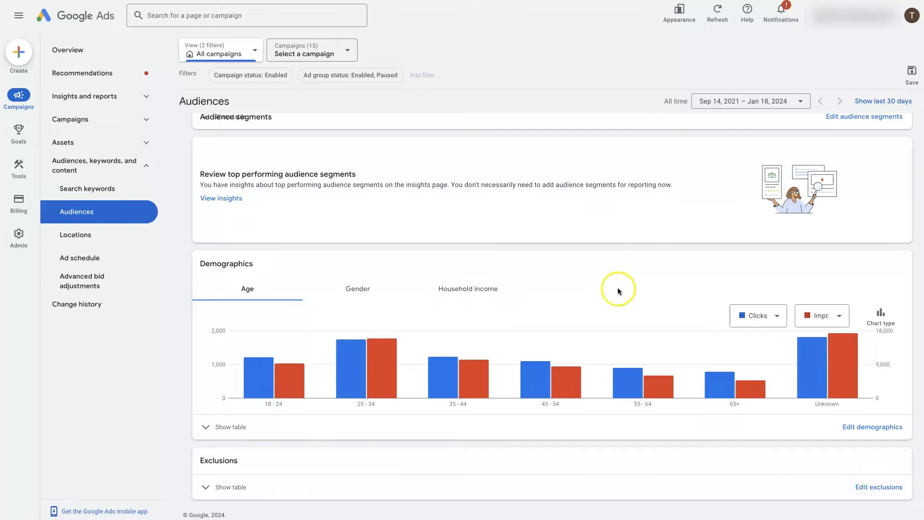
Set the date range of the Audiences report to All time
{"action": "left_click", "coordinate": [732, 102]}
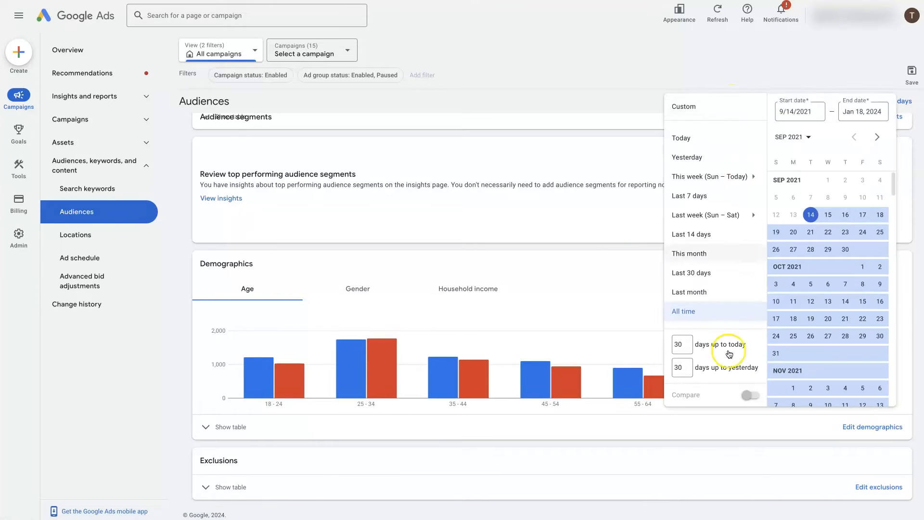
{"action": "left_click", "coordinate": [684, 312]}
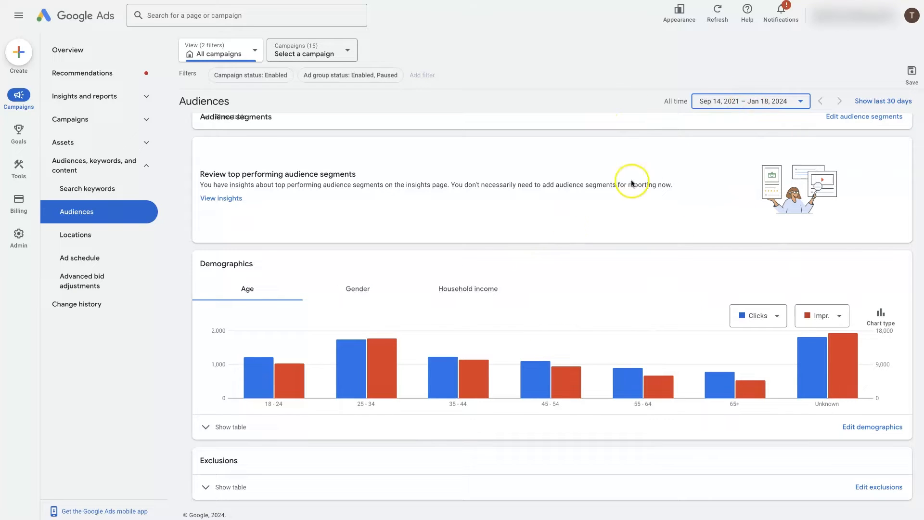
{"action": "mouse_move", "coordinate": [508, 367]}
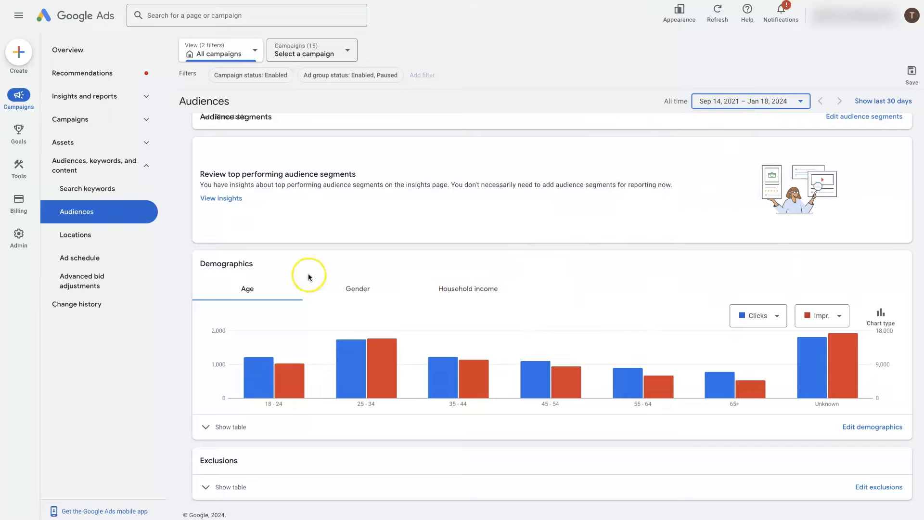
Set the age chart to compare Cost / conv. as the first metric with Conversions as the second
{"action": "left_click", "coordinate": [777, 316]}
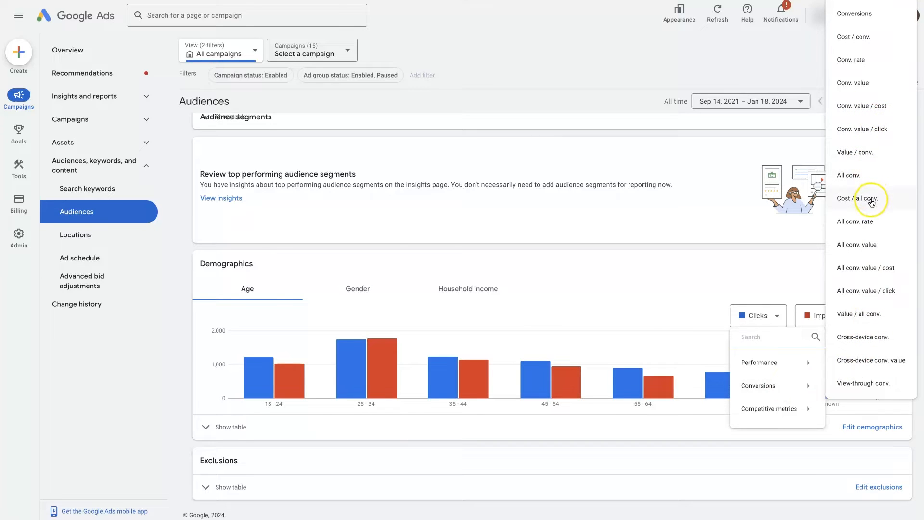
{"action": "left_click", "coordinate": [858, 36]}
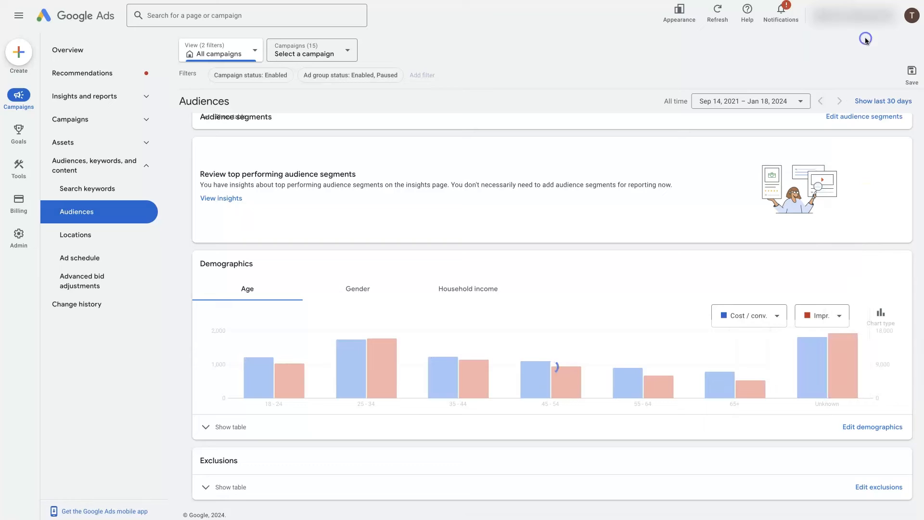
{"action": "left_click", "coordinate": [817, 316]}
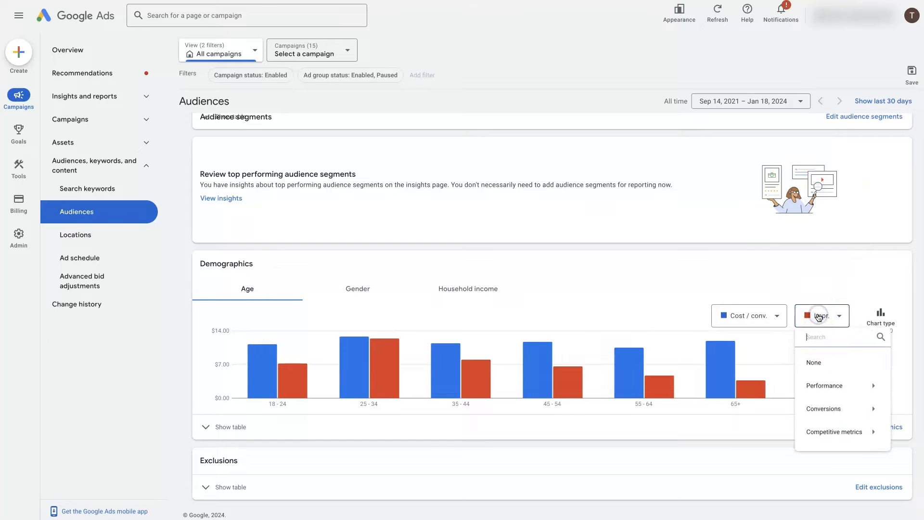
{"action": "mouse_move", "coordinate": [836, 388]}
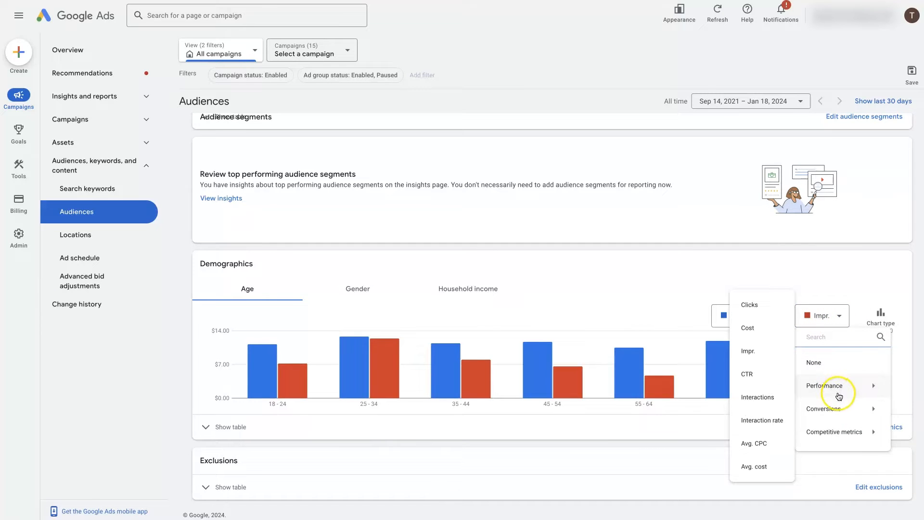
{"action": "mouse_move", "coordinate": [842, 418]}
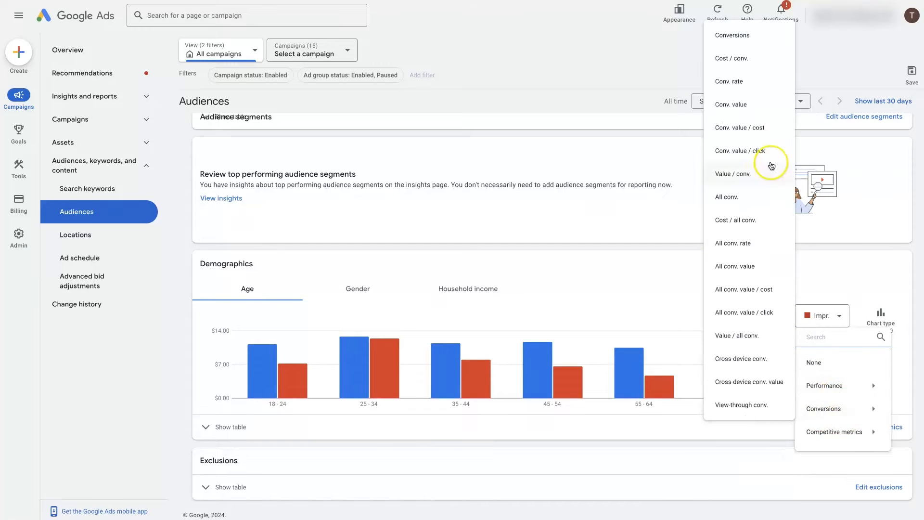
{"action": "left_click", "coordinate": [742, 68]}
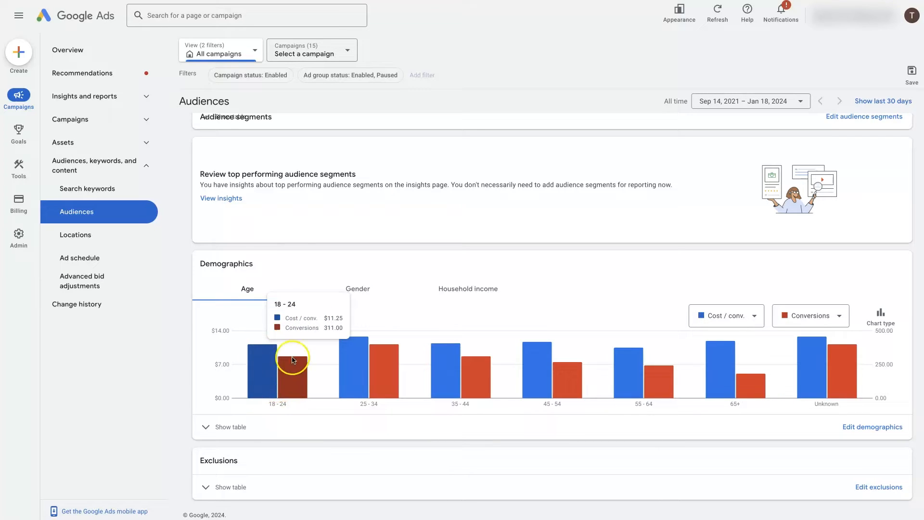
Examine the Demographics charts for gender and household income, returning to the gender breakdown
{"action": "left_click", "coordinate": [356, 291]}
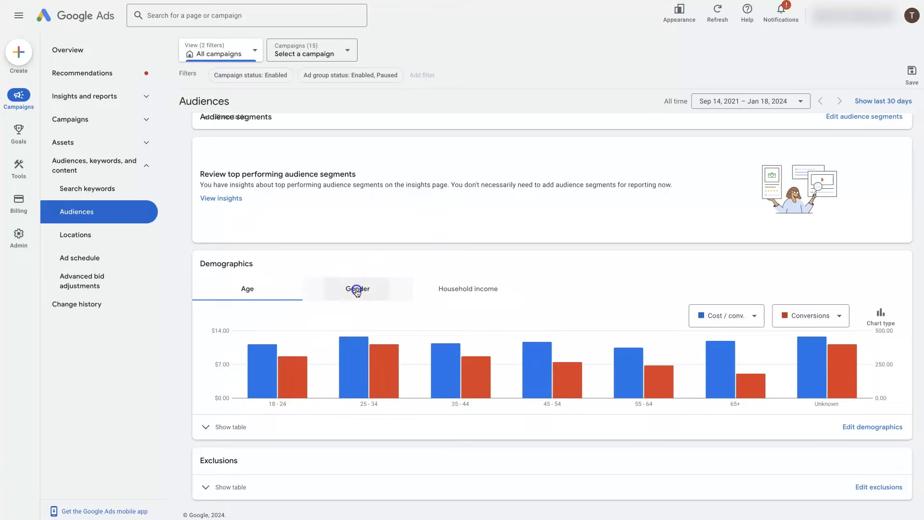
{"action": "left_click", "coordinate": [452, 290]}
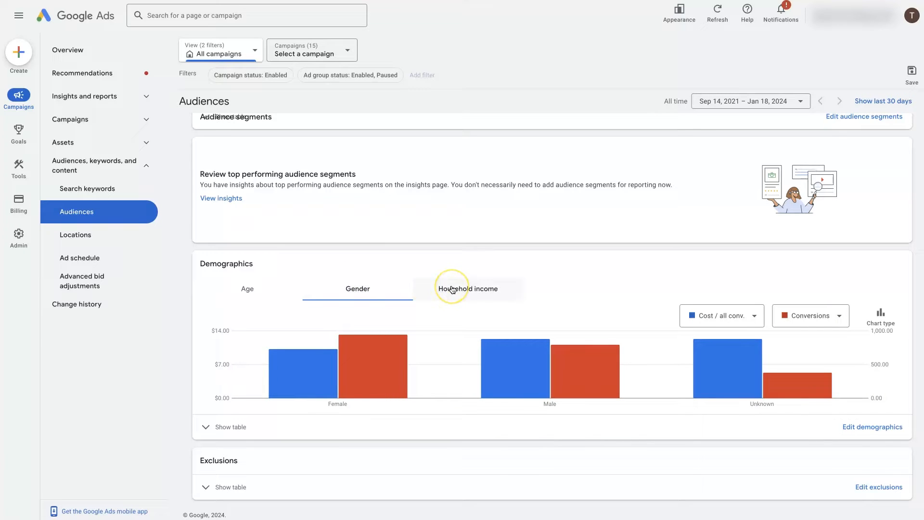
{"action": "left_click", "coordinate": [452, 290]}
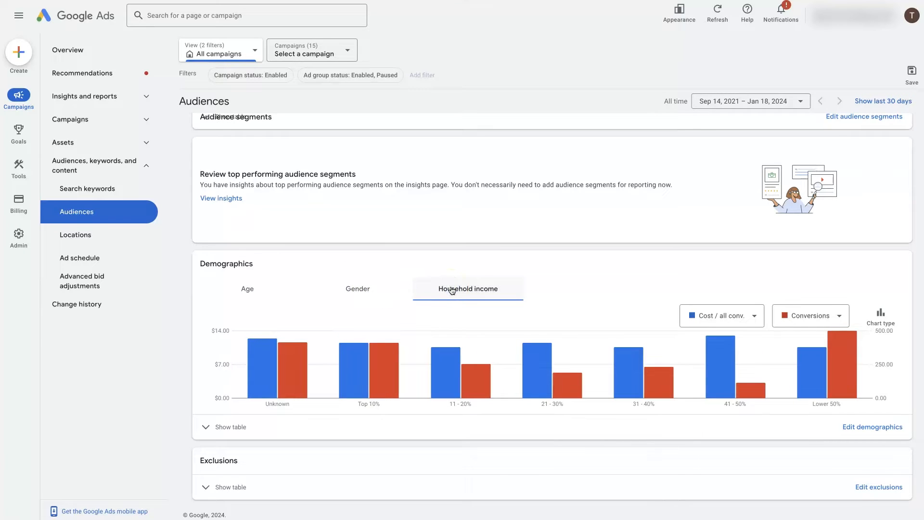
{"action": "left_click", "coordinate": [386, 290]}
{"action": "mouse_move", "coordinate": [789, 394]}
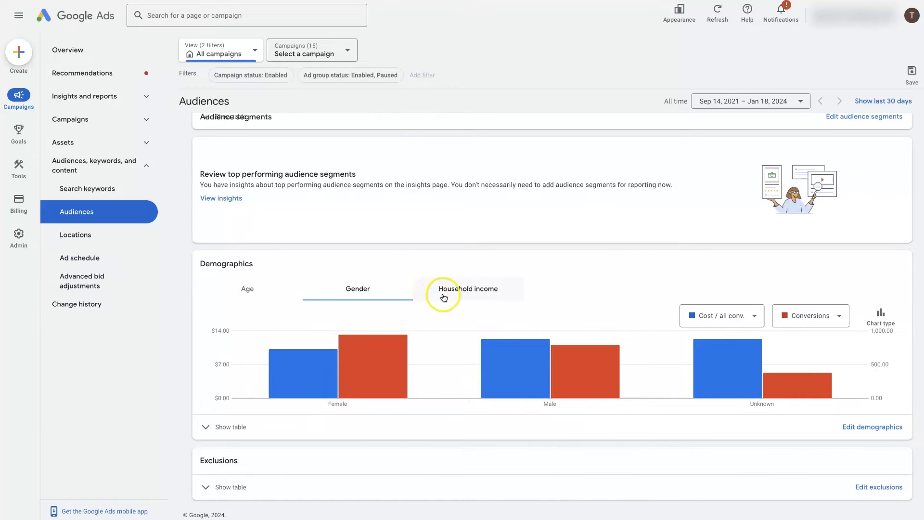
Switch the Demographics chart to household income and expand its data table to review the ad group rows
{"action": "left_click", "coordinate": [438, 298]}
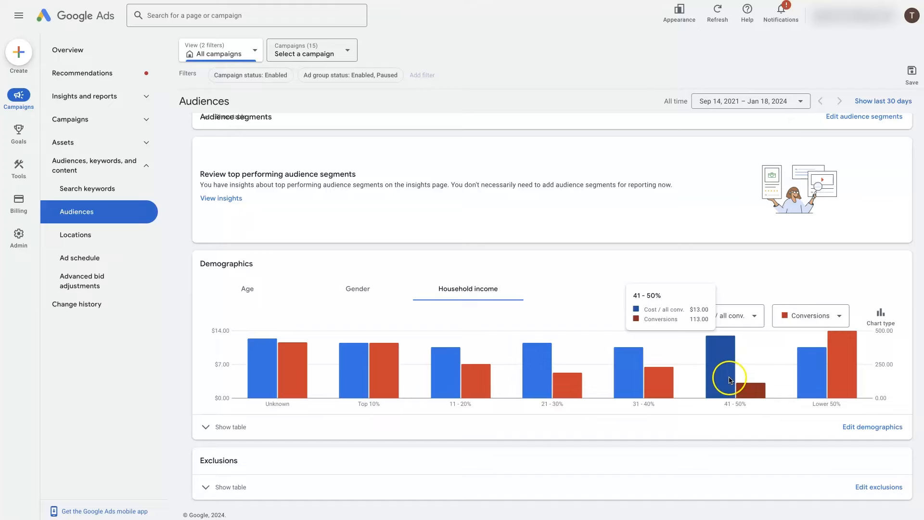
{"action": "left_click", "coordinate": [207, 428]}
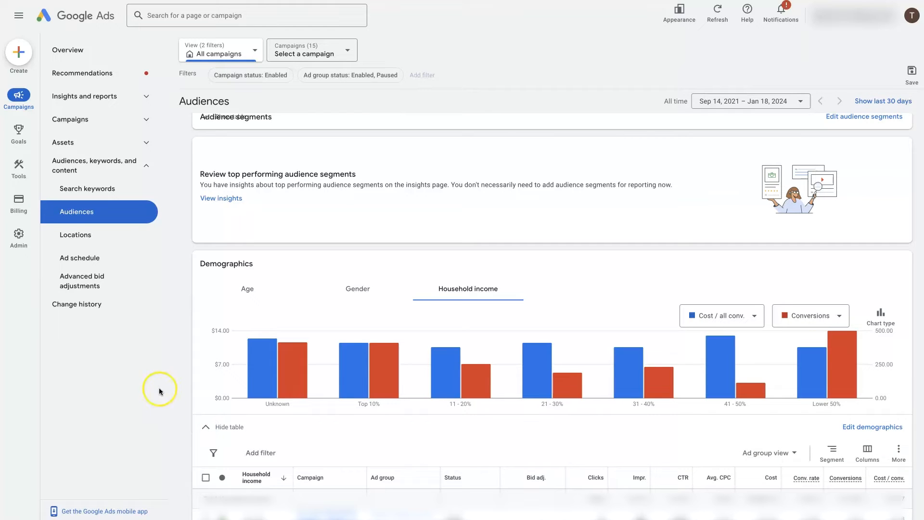
{"action": "scroll", "coordinate": [319, 377], "scroll_direction": "down", "scroll_amount": 6}
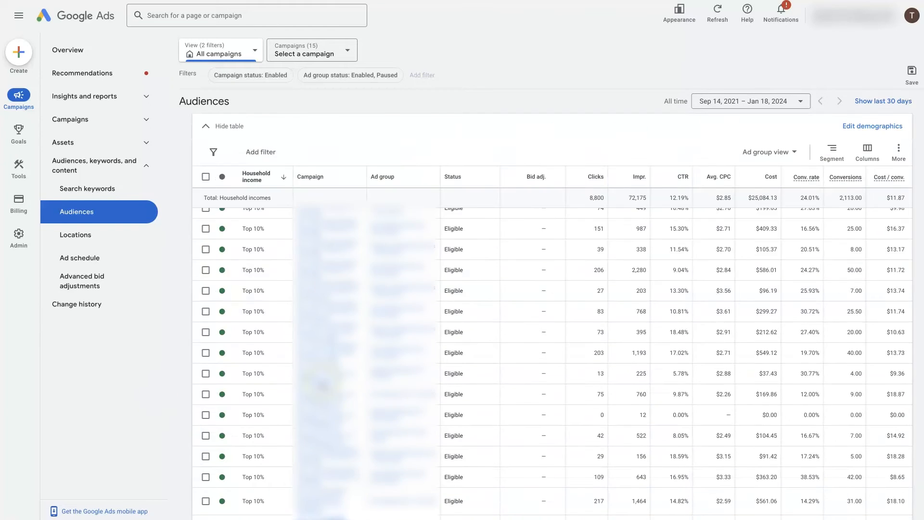
{"action": "scroll", "coordinate": [322, 385], "scroll_direction": "up", "scroll_amount": 2}
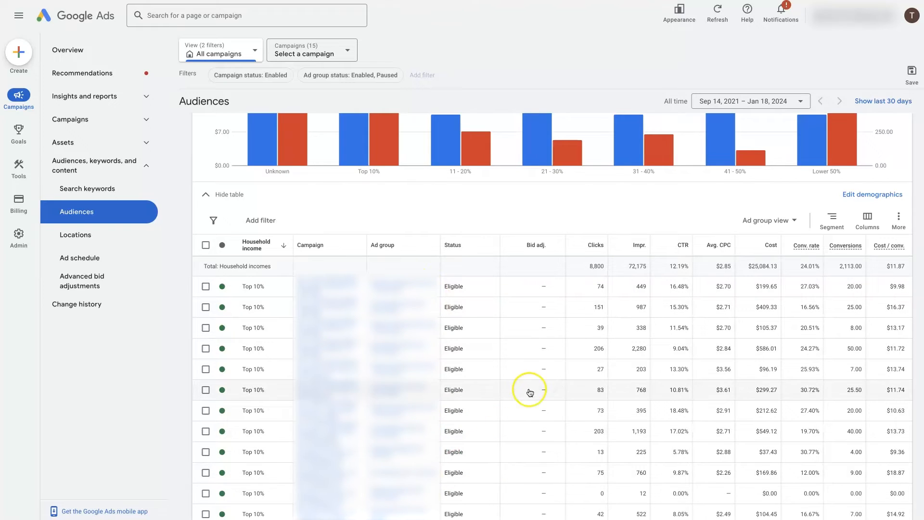
{"action": "left_click", "coordinate": [205, 287]}
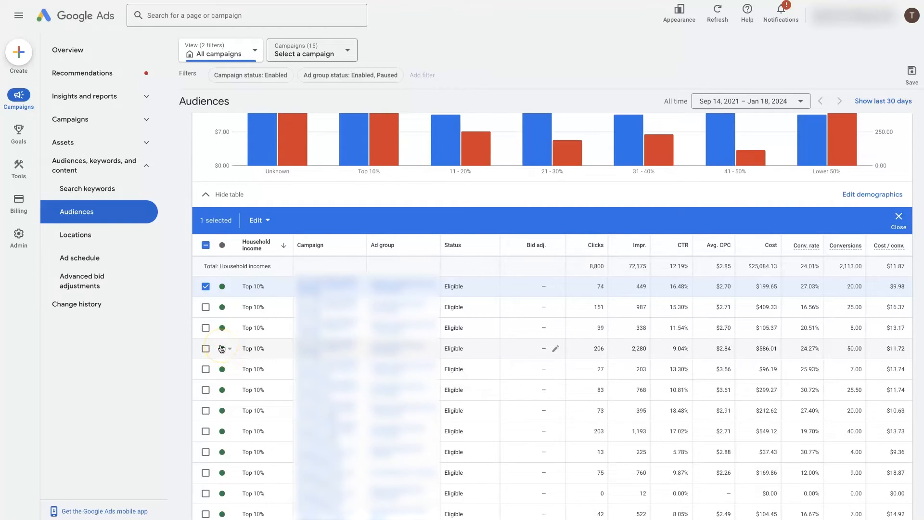
{"action": "left_click", "coordinate": [226, 288]}
{"action": "left_click", "coordinate": [226, 306]}
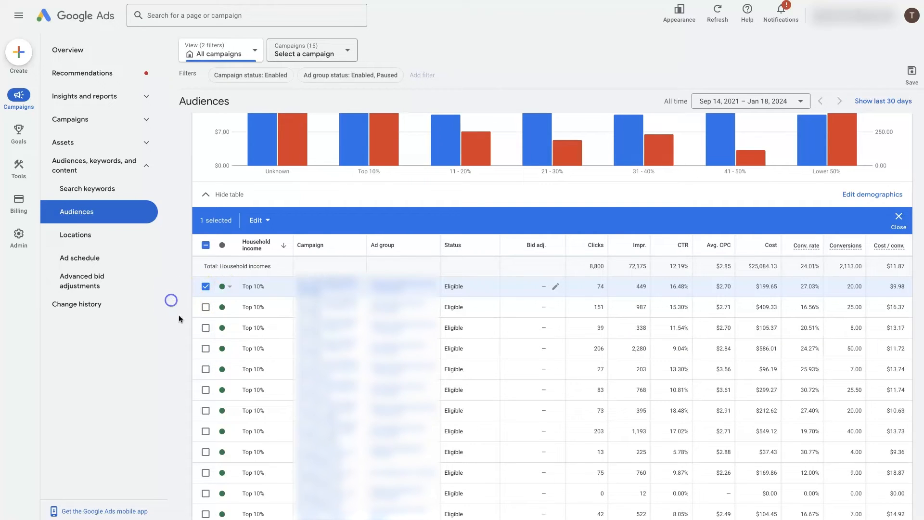
{"action": "left_click", "coordinate": [230, 289]}
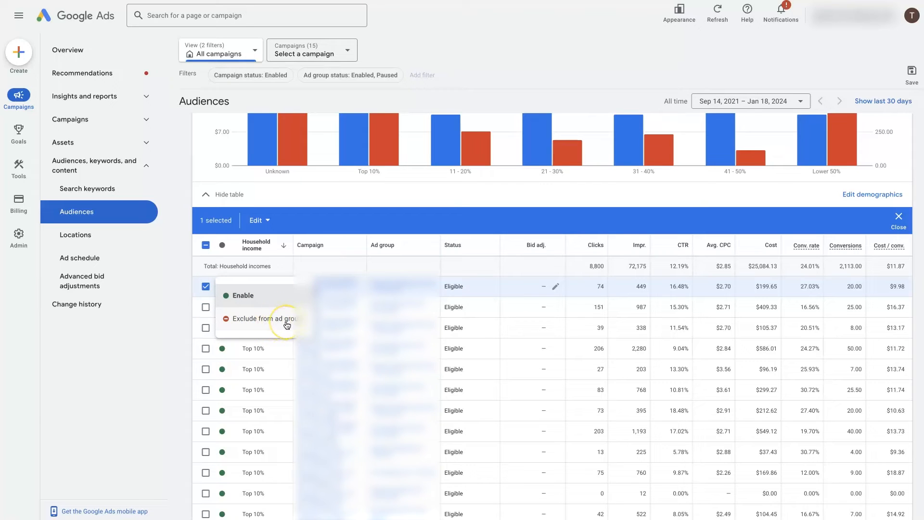
{"action": "left_click", "coordinate": [152, 324]}
{"action": "left_click", "coordinate": [205, 287]}
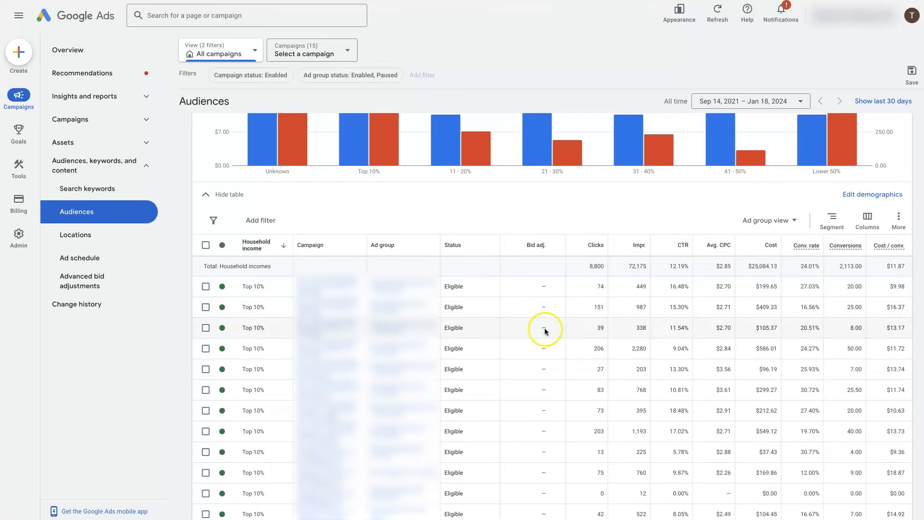
Select the Top 10% rows costing $16.37 and $18.87 per conversion and check the edit options for them
{"action": "left_click", "coordinate": [213, 313]}
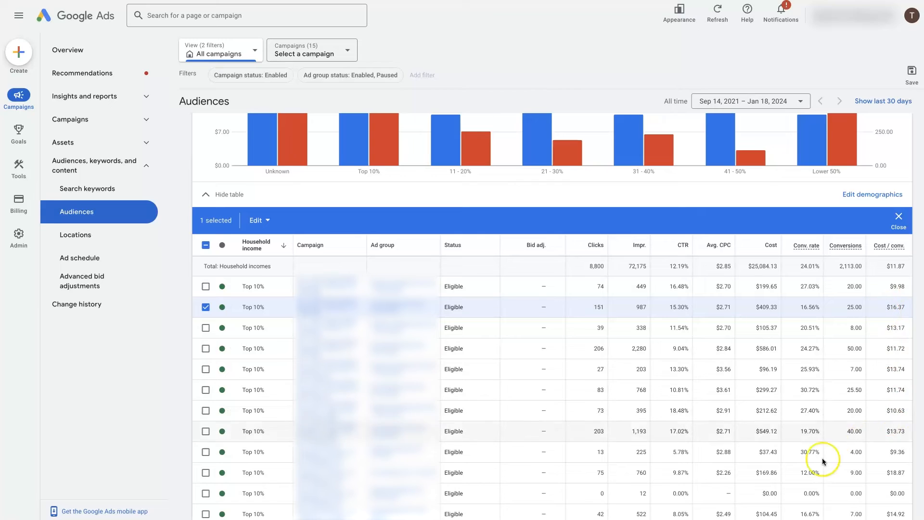
{"action": "left_click", "coordinate": [205, 472]}
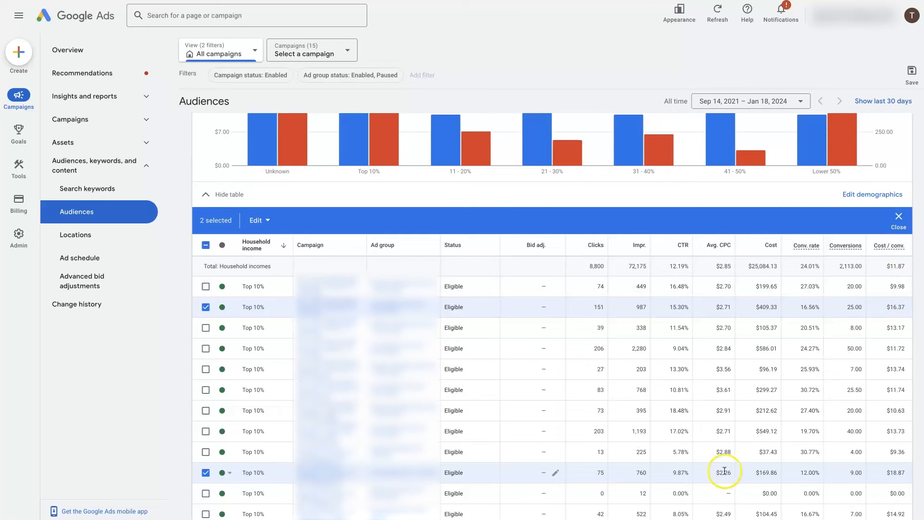
{"action": "left_click", "coordinate": [260, 220]}
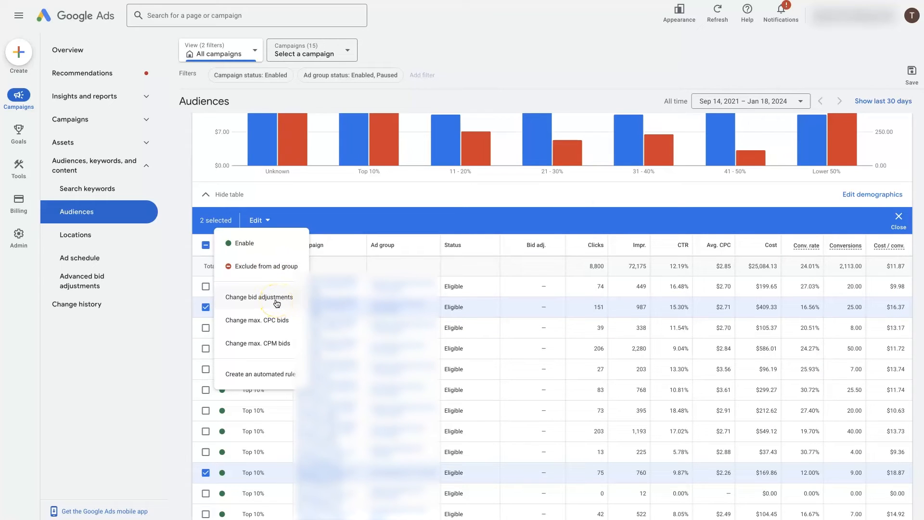
{"action": "left_click", "coordinate": [149, 350]}
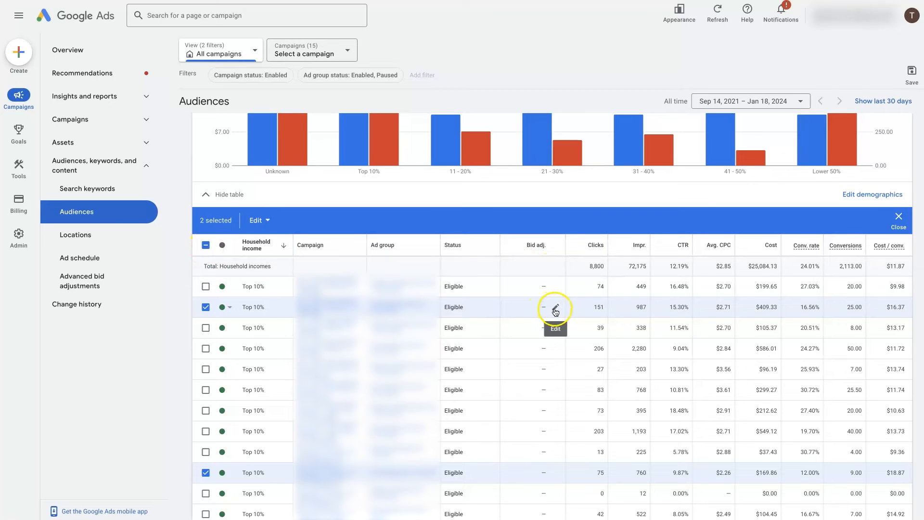
Preview a 30% bid decrease for the Top 10% row costing $16.37 per conversion, discarding it without saving
{"action": "left_click", "coordinate": [553, 310]}
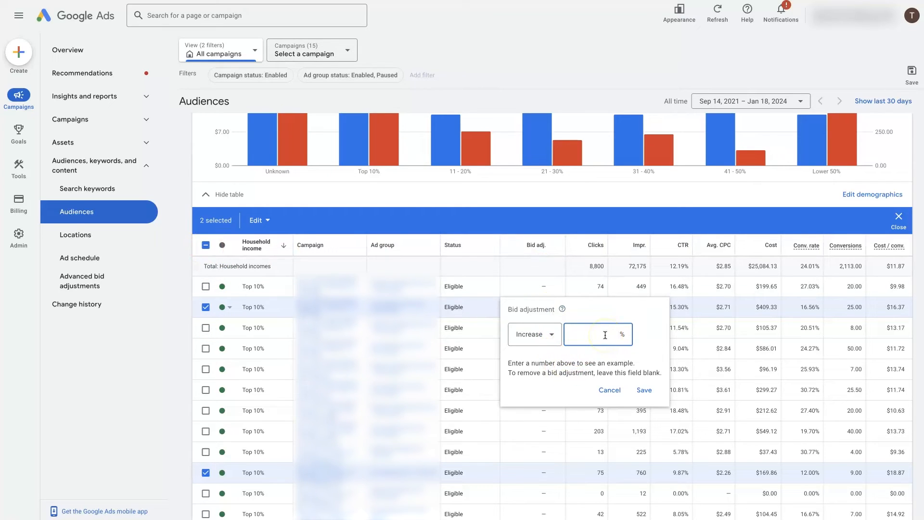
{"action": "type", "text": "30"}
{"action": "left_click", "coordinate": [542, 336]}
{"action": "left_click", "coordinate": [548, 366]}
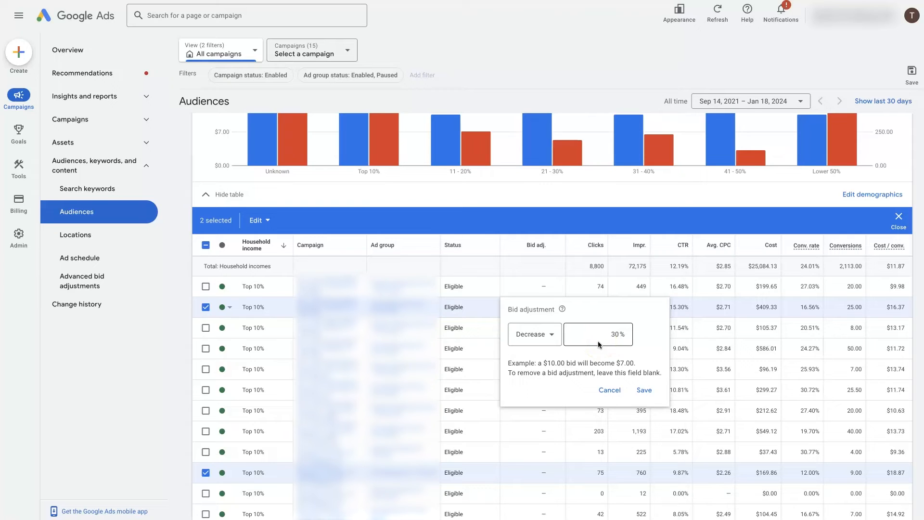
{"action": "left_click_drag", "start_coordinate": [542, 364], "coordinate": [631, 365]}
{"action": "left_click", "coordinate": [606, 372]}
{"action": "left_click", "coordinate": [609, 390]}
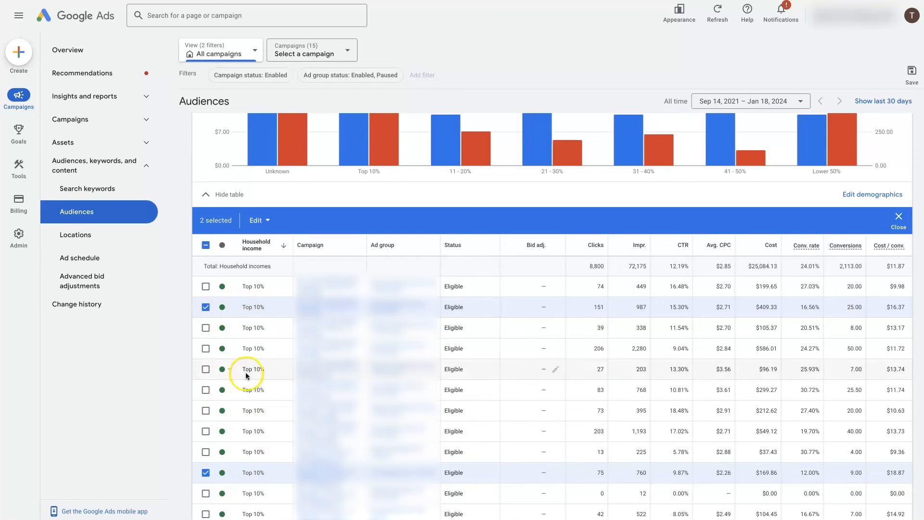
Check the status options of the $16.37 Top 10% row and preview a 30% bid increase for it, without saving
{"action": "left_click", "coordinate": [222, 307]}
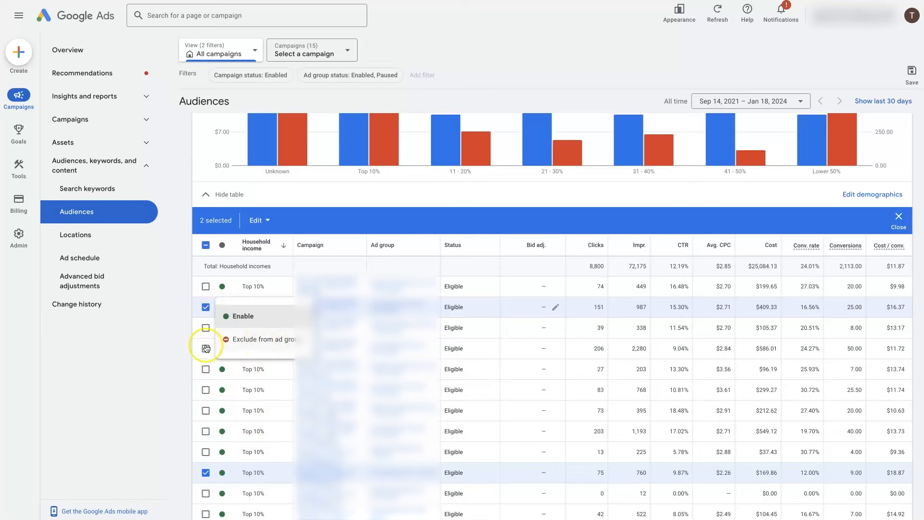
{"action": "left_click", "coordinate": [164, 345]}
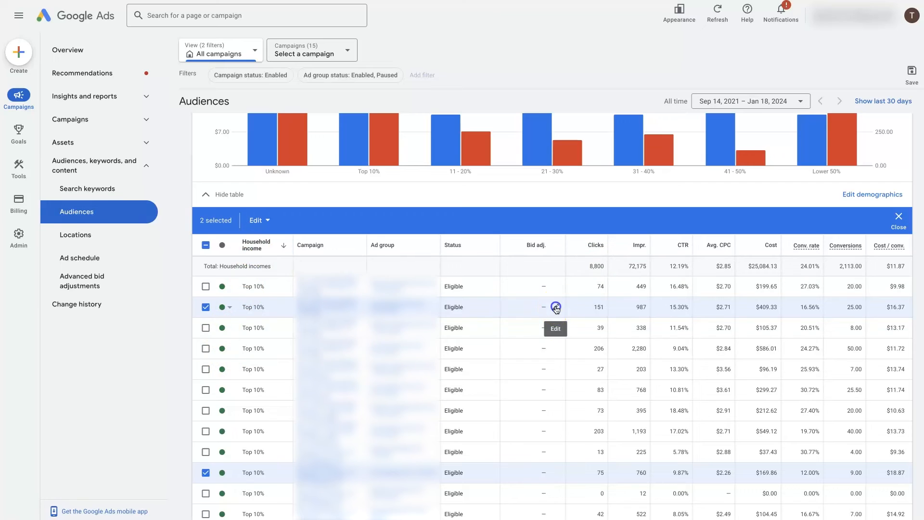
{"action": "left_click", "coordinate": [554, 307]}
{"action": "left_click", "coordinate": [615, 334]}
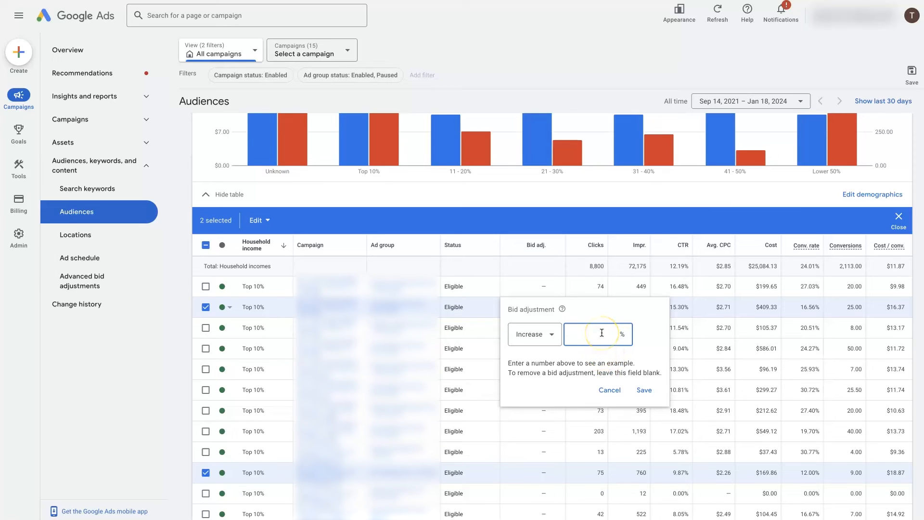
{"action": "type", "text": "30"}
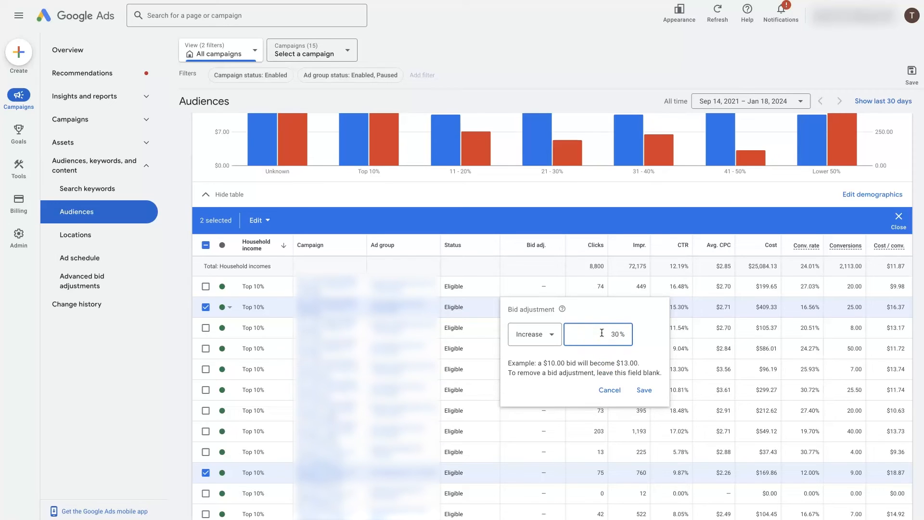
{"action": "left_click_drag", "start_coordinate": [543, 364], "coordinate": [638, 363]}
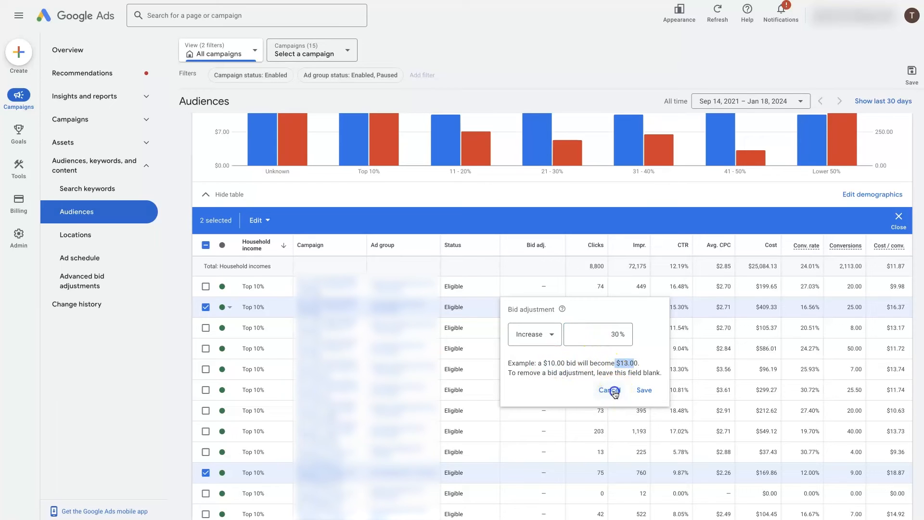
{"action": "left_click", "coordinate": [610, 390]}
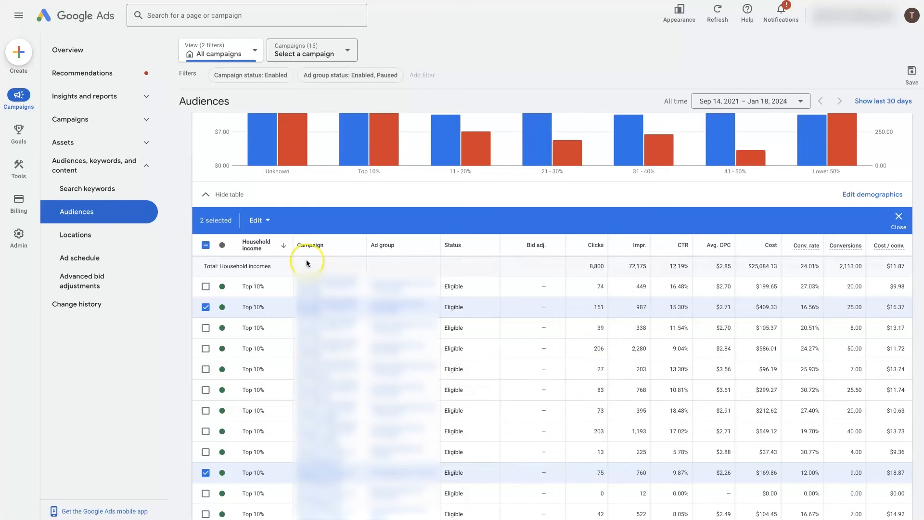
Collapse the household income data table and check the date range options, keeping the all-time period
{"action": "left_click", "coordinate": [205, 195]}
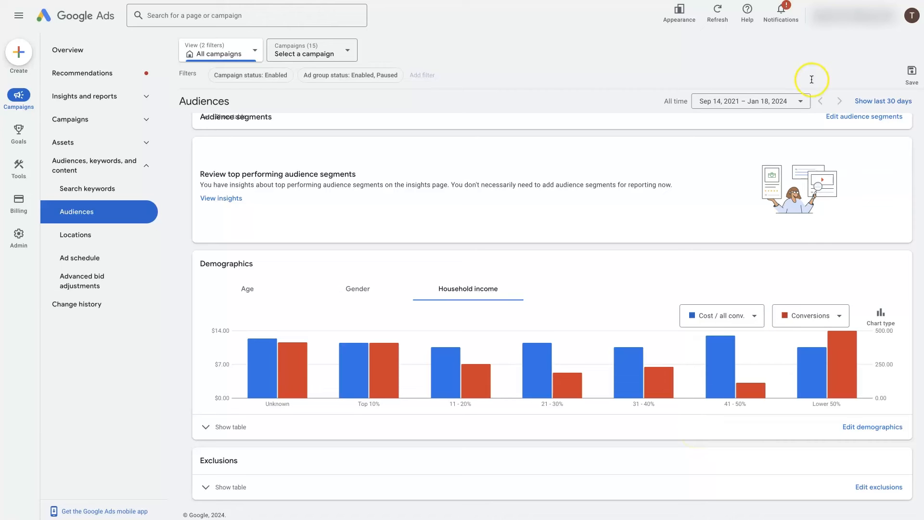
{"action": "left_click", "coordinate": [755, 101]}
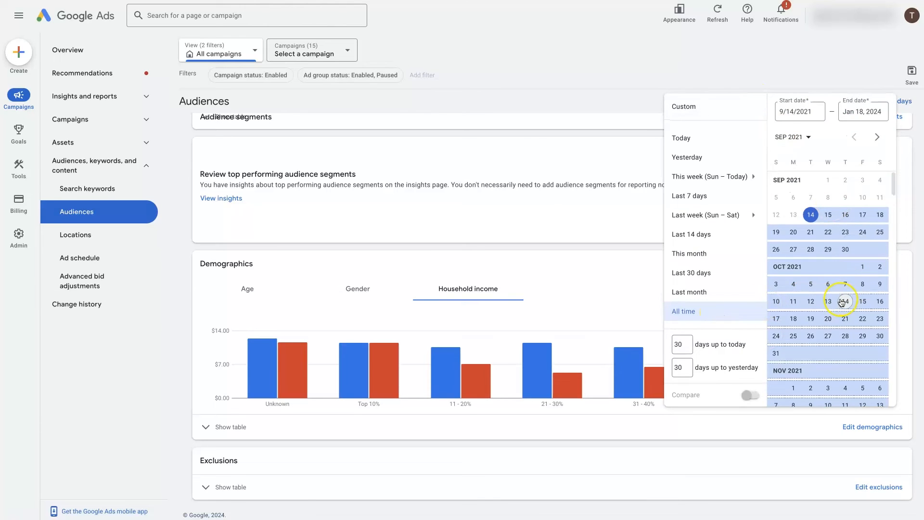
{"action": "left_click", "coordinate": [693, 72]}
{"action": "left_click", "coordinate": [624, 99]}
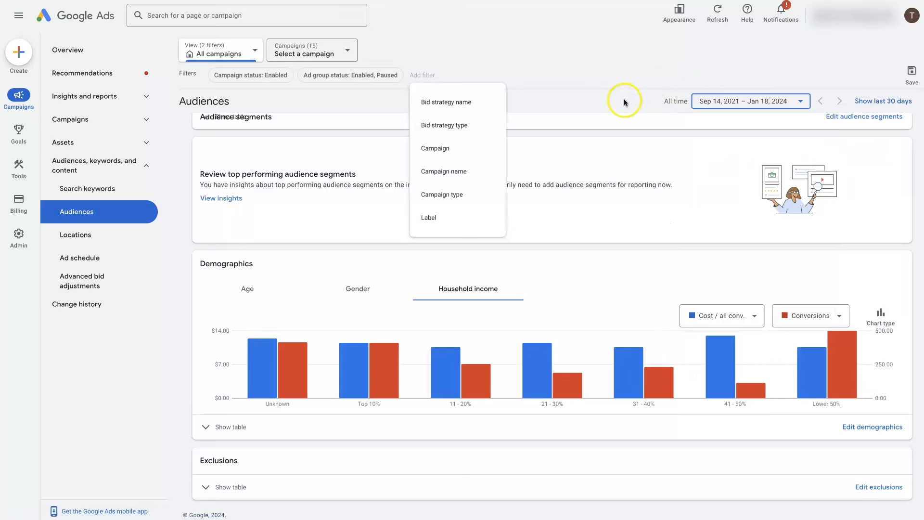
{"action": "left_click", "coordinate": [684, 182]}
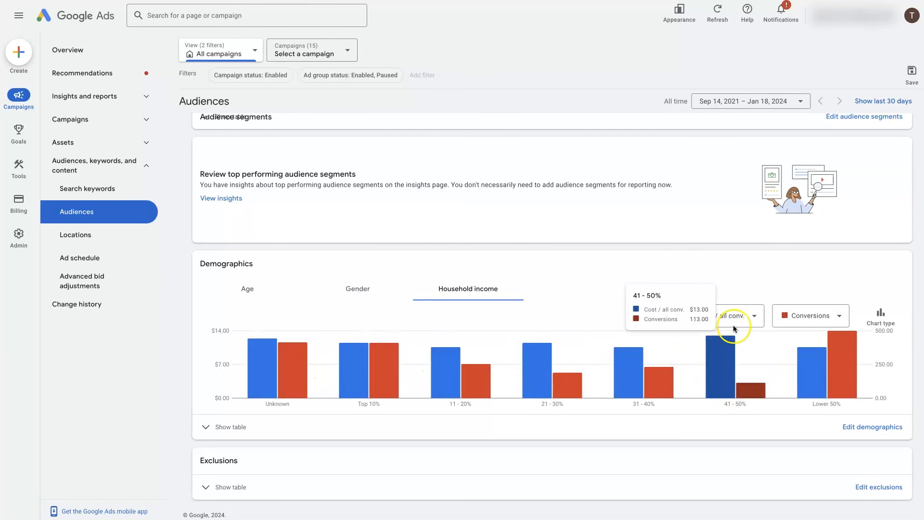
{"action": "left_click", "coordinate": [723, 377]}
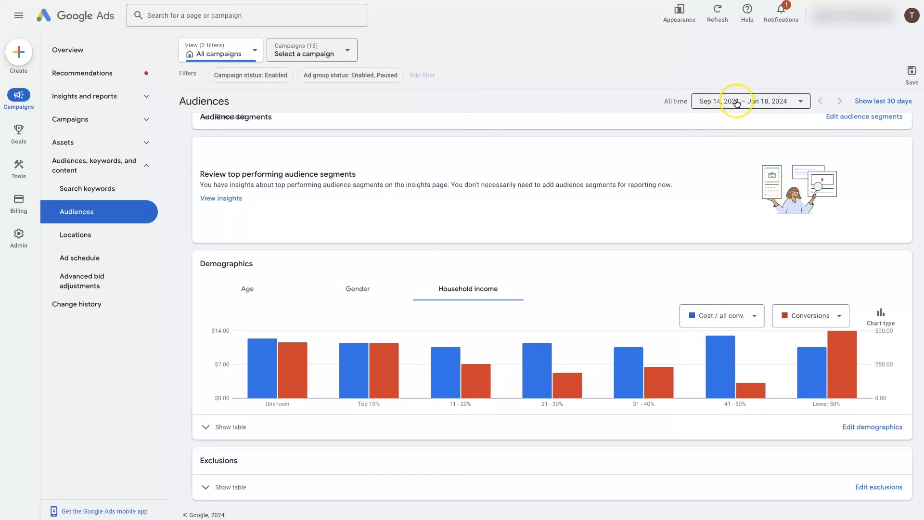
Switch the Demographics chart to age, check its conversion metric options, and compare the 25 - 34 and 55 - 64 groups
{"action": "left_click", "coordinate": [263, 289]}
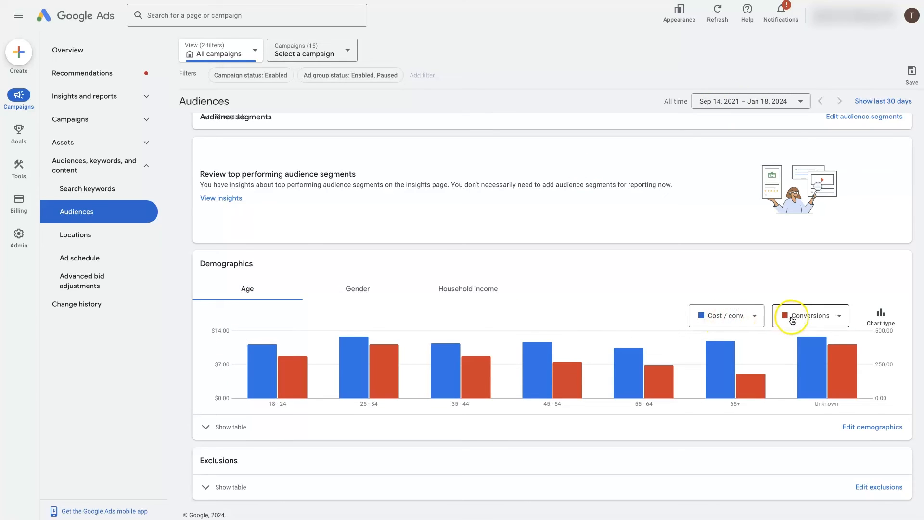
{"action": "left_click", "coordinate": [728, 319]}
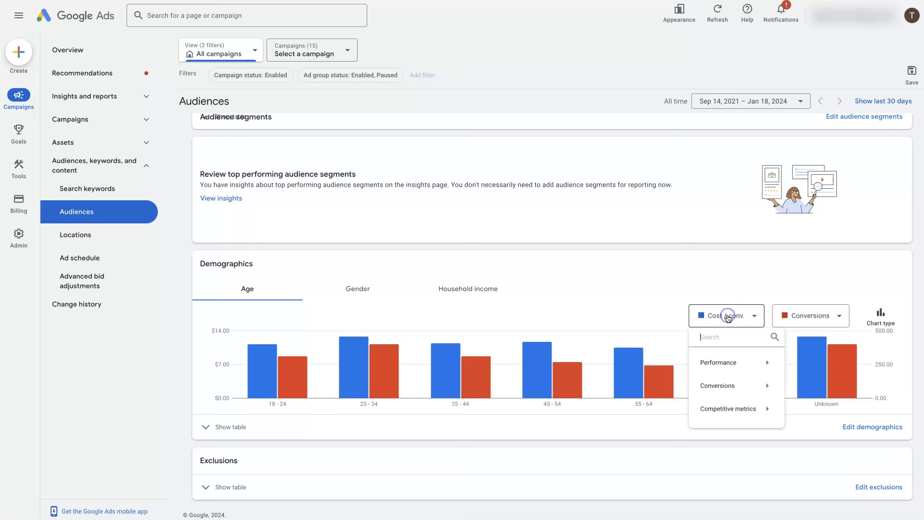
{"action": "mouse_move", "coordinate": [740, 389]}
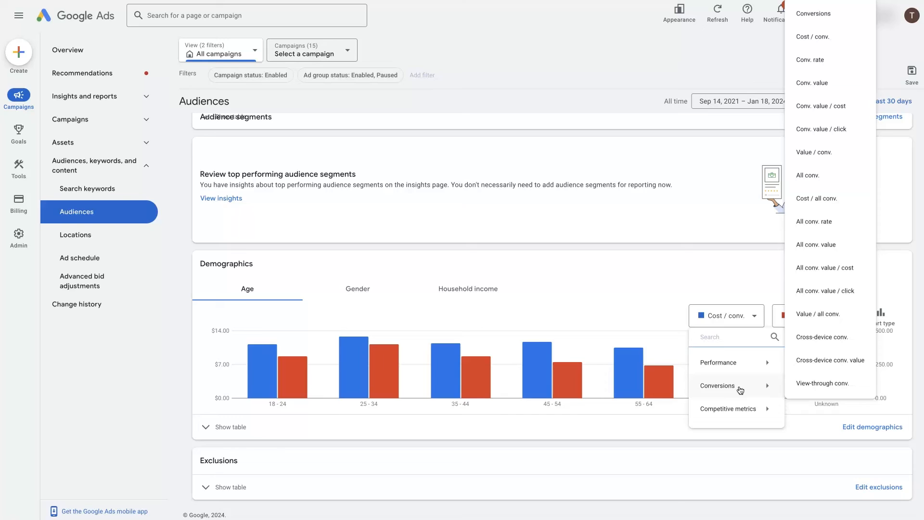
{"action": "left_click", "coordinate": [643, 251]}
{"action": "mouse_move", "coordinate": [373, 358]}
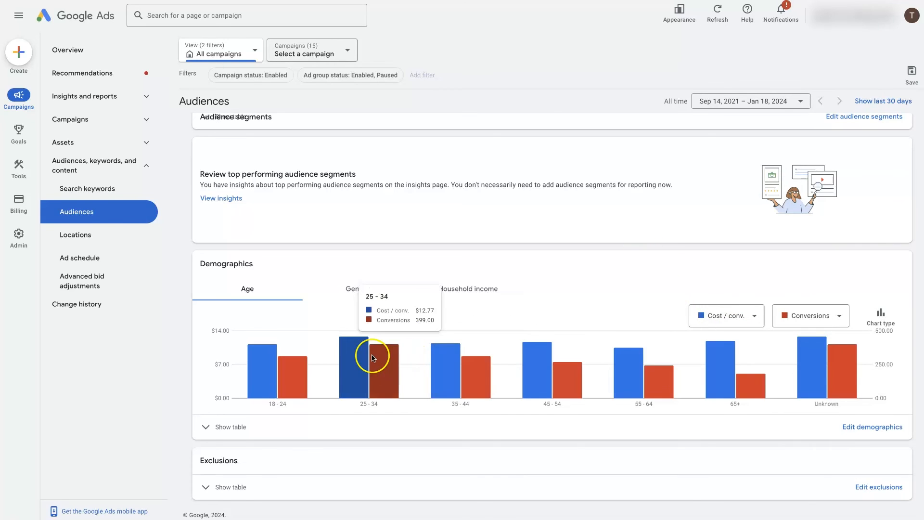
{"action": "mouse_move", "coordinate": [648, 366]}
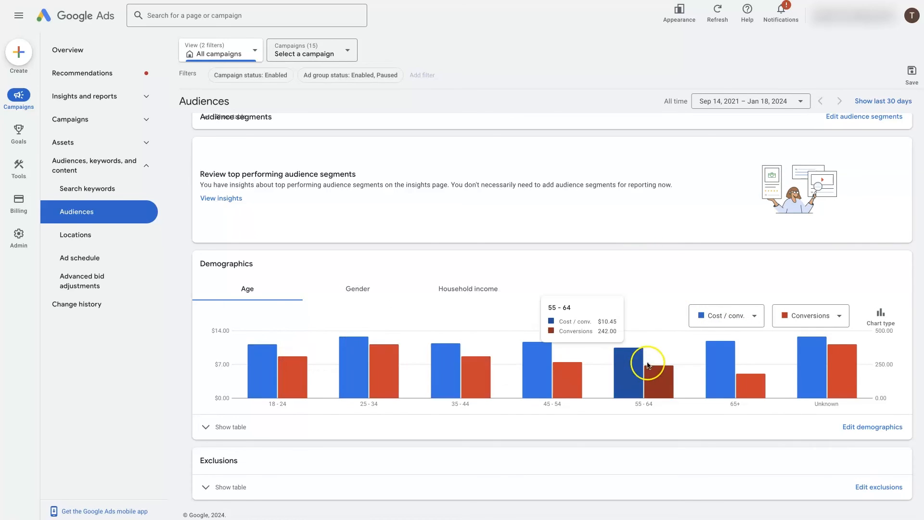
{"action": "mouse_move", "coordinate": [344, 370]}
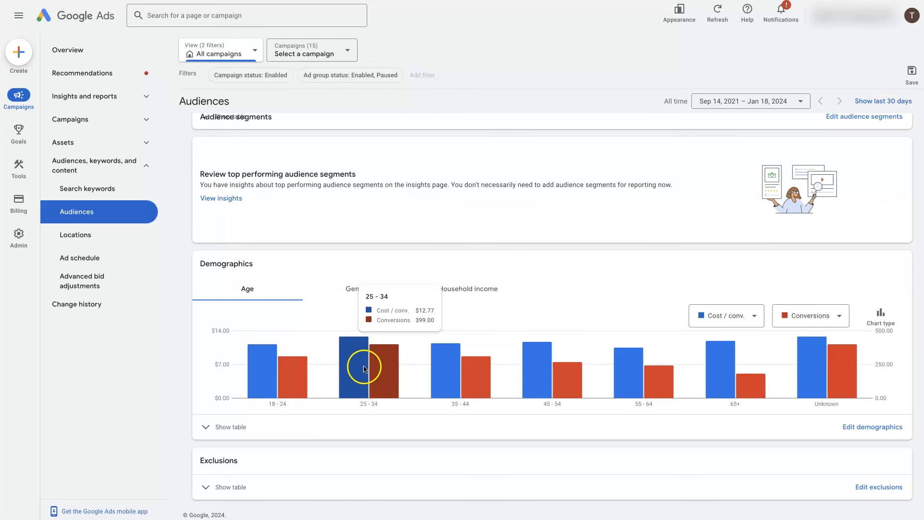
{"action": "mouse_move", "coordinate": [299, 390]}
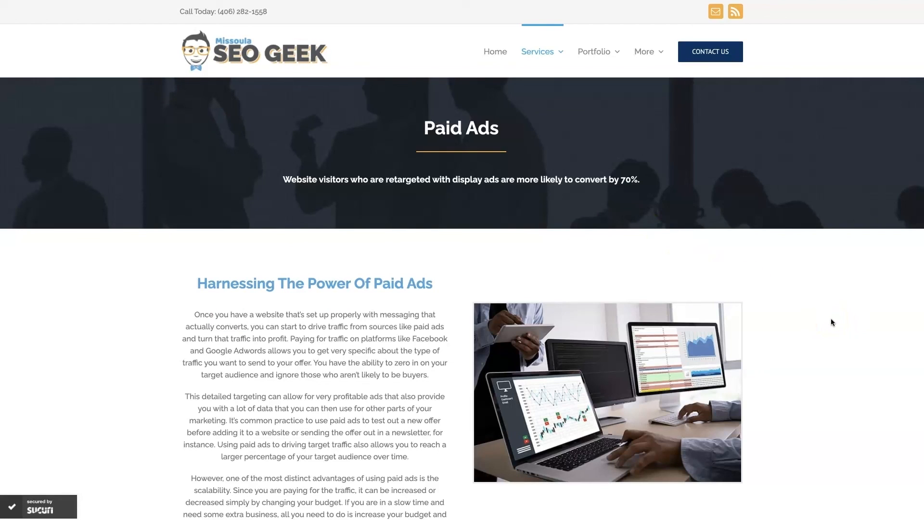
{"action": "scroll", "coordinate": [826, 321], "scroll_direction": "down", "scroll_amount": 15}
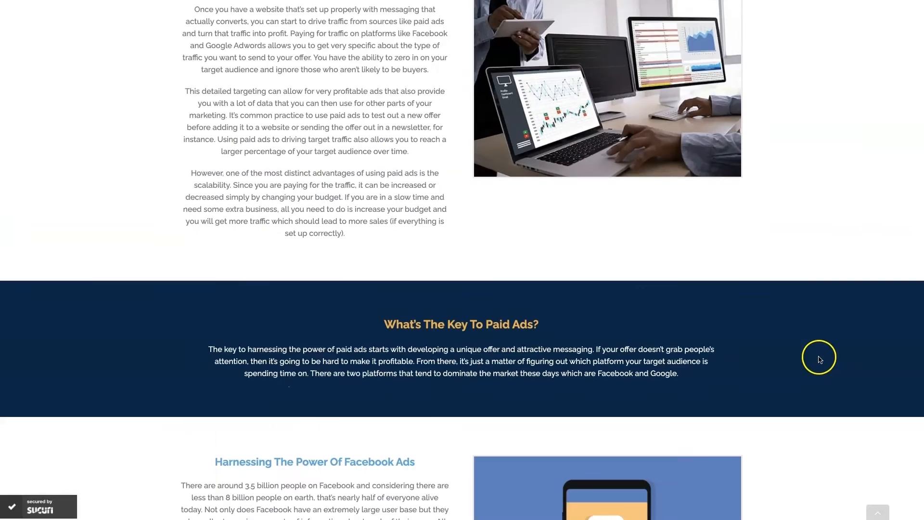
{"action": "scroll", "coordinate": [819, 356], "scroll_direction": "down", "scroll_amount": 4}
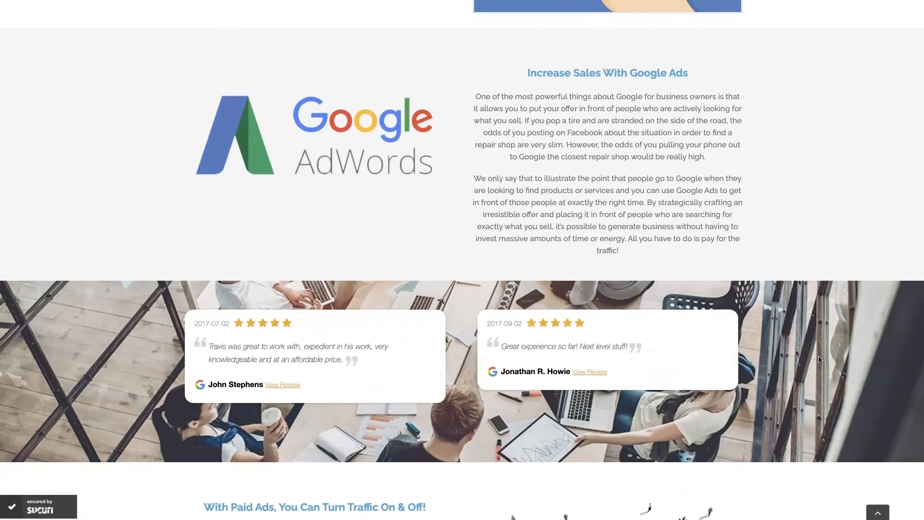
{"action": "scroll", "coordinate": [820, 358], "scroll_direction": "up", "scroll_amount": 1}
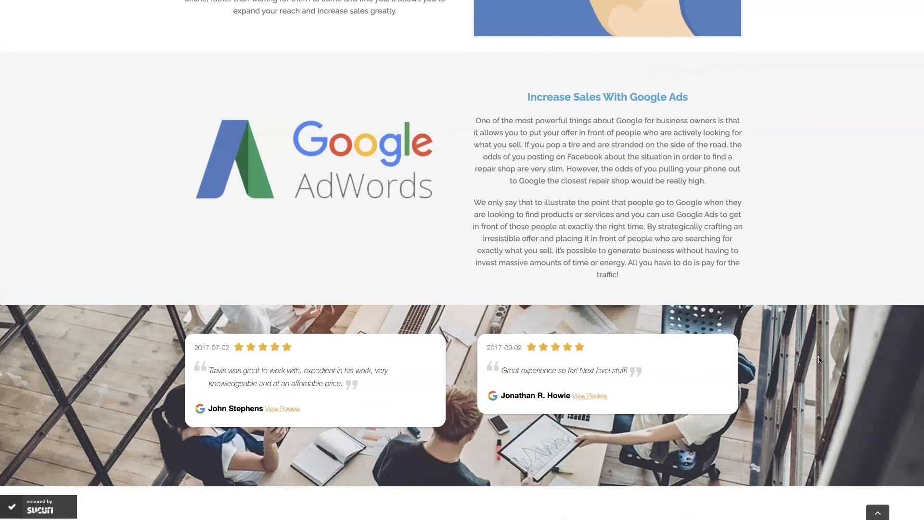